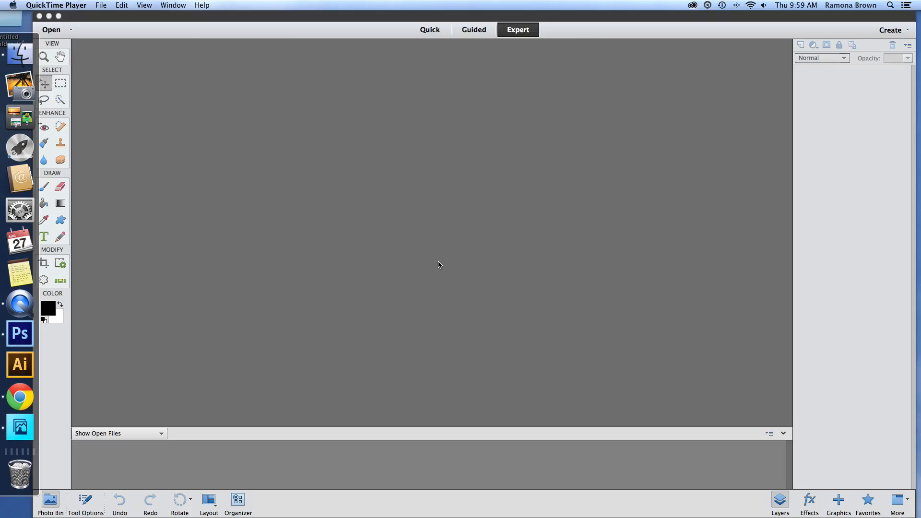
# Open the green polka-dot paper rbd_boy_pp16.jpg from the rbd_boy_pp2 folder.
pyautogui.click(50, 78)
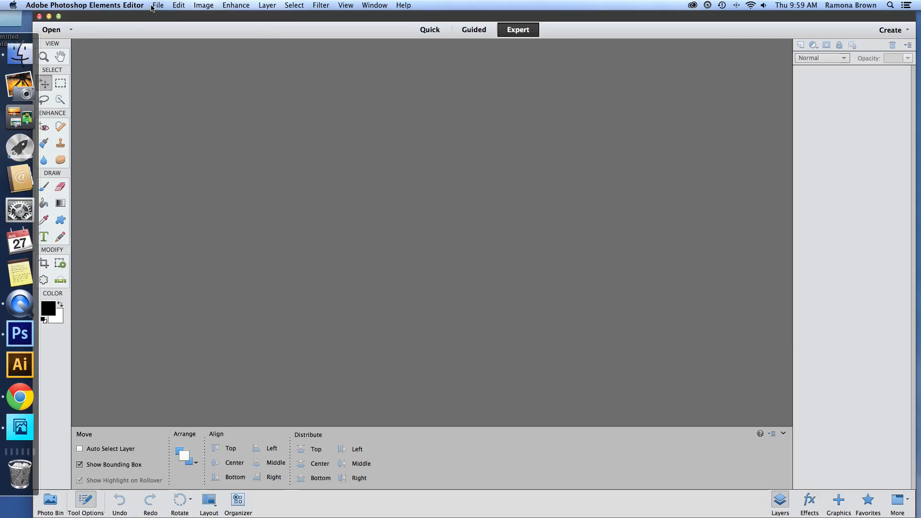
pyautogui.click(158, 6)
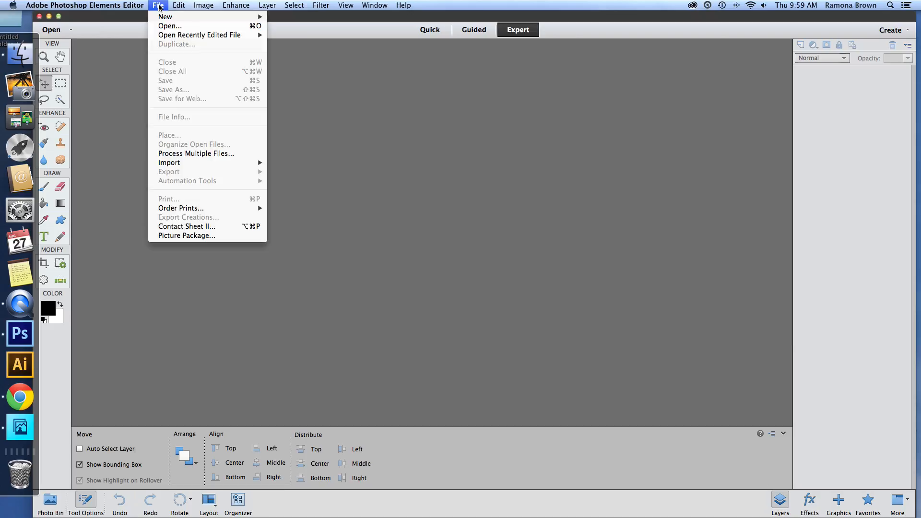
pyautogui.click(144, 23)
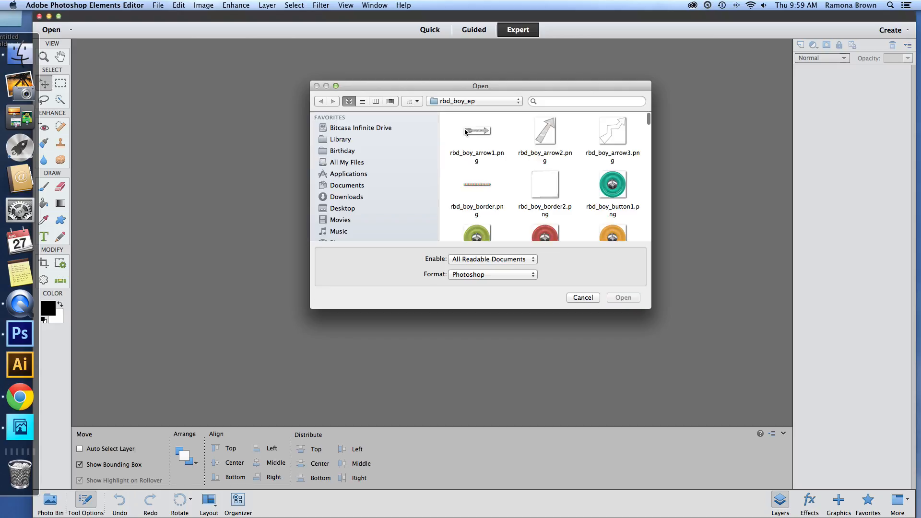
pyautogui.click(473, 100)
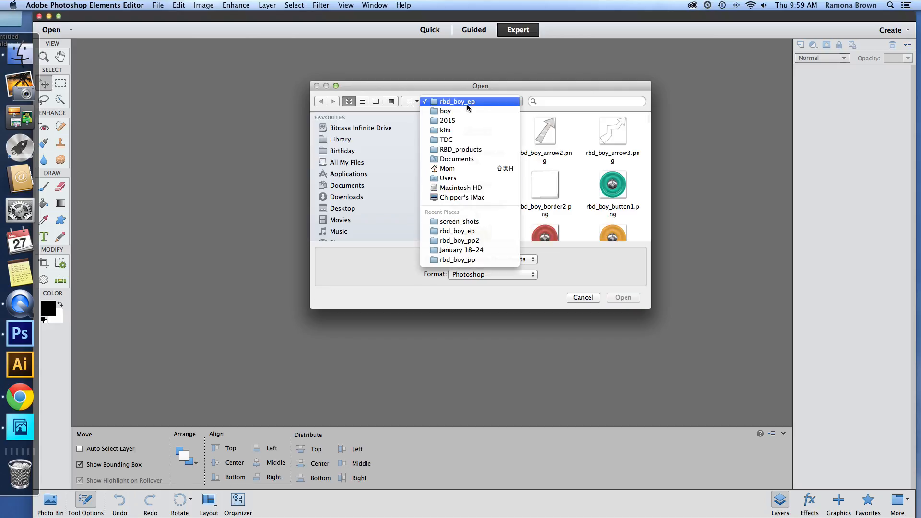
pyautogui.click(483, 241)
pyautogui.click(470, 197)
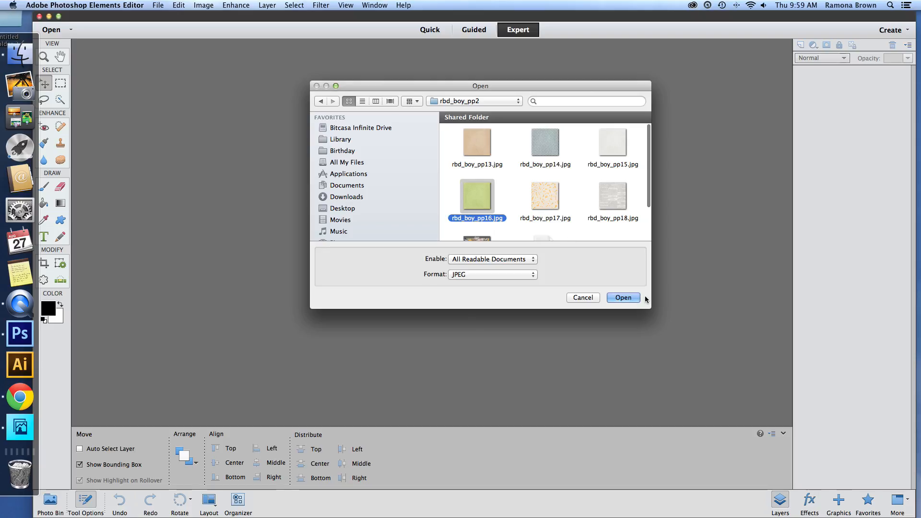
pyautogui.click(623, 297)
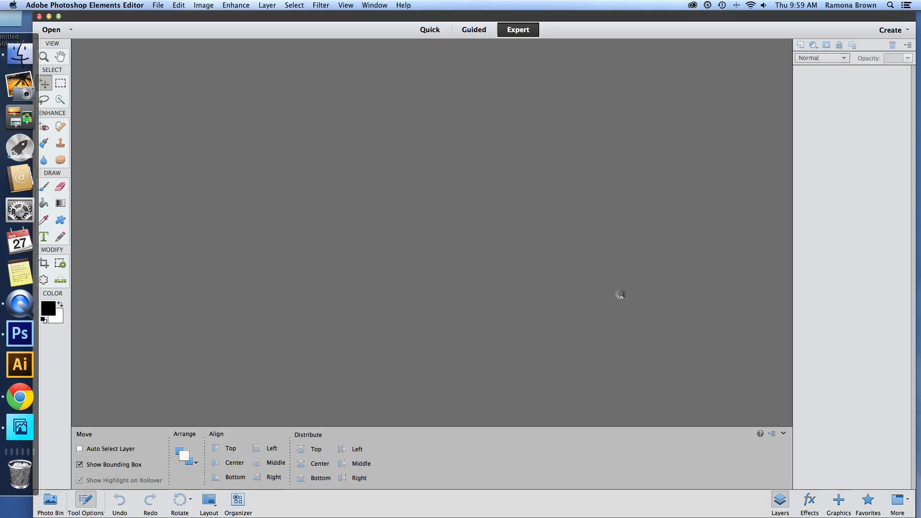
# Place the "my little man" card, rbd_boy_card4, from the rbd_boy_ep folder onto the polka-dot paper.
pyautogui.click(159, 5)
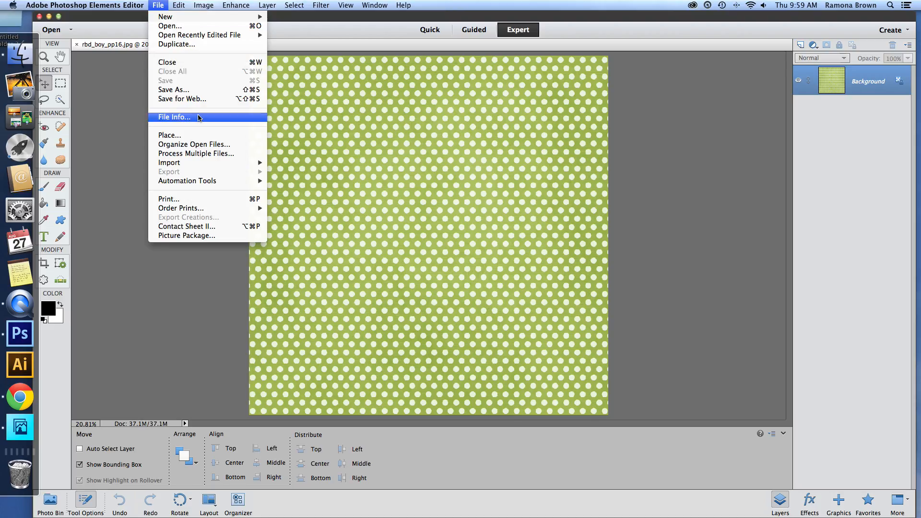
pyautogui.click(199, 136)
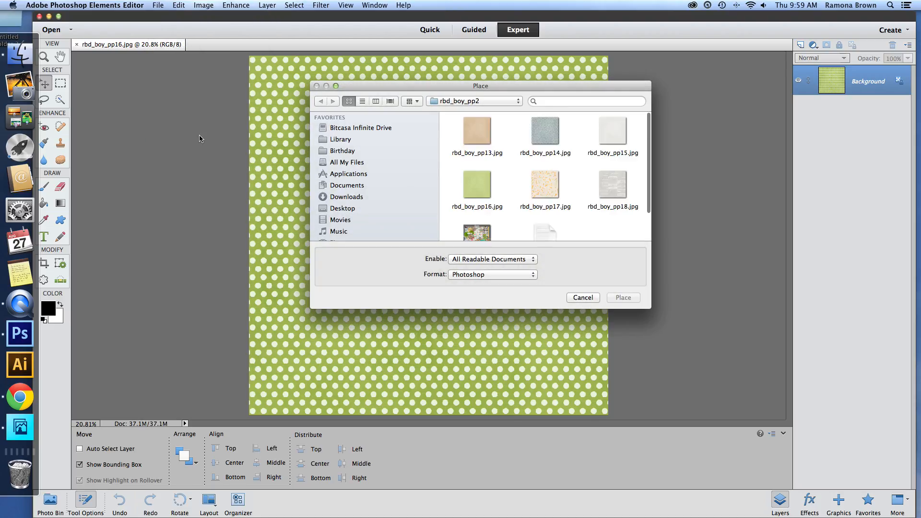
pyautogui.click(472, 105)
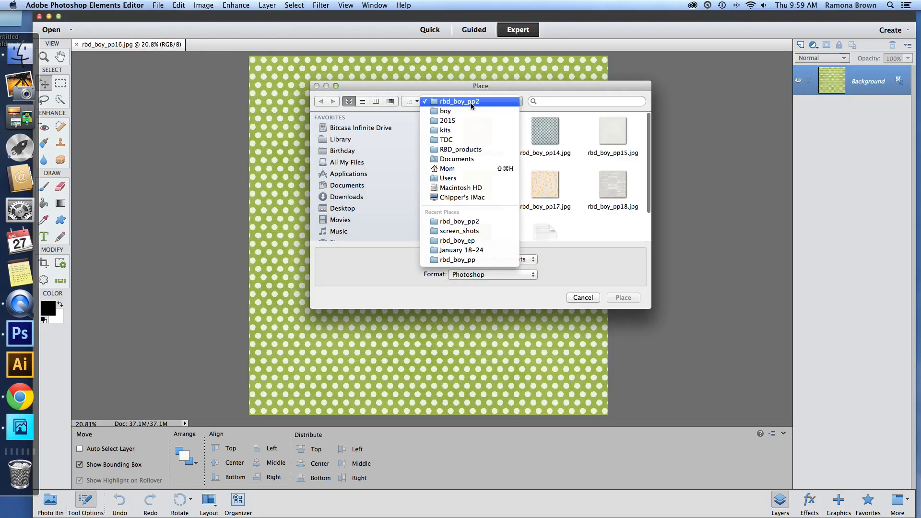
pyautogui.click(482, 242)
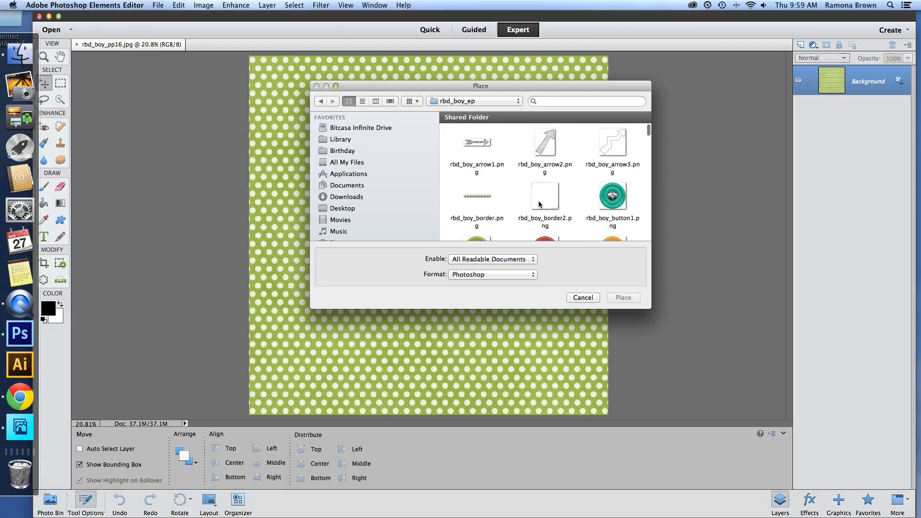
pyautogui.scroll(-3, 540, 205)
pyautogui.scroll(-2, 539, 205)
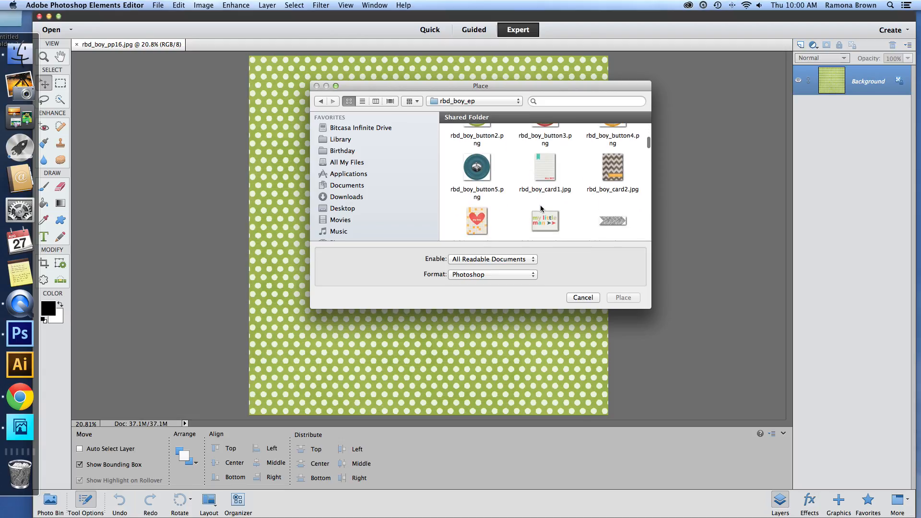
pyautogui.click(546, 223)
pyautogui.click(619, 297)
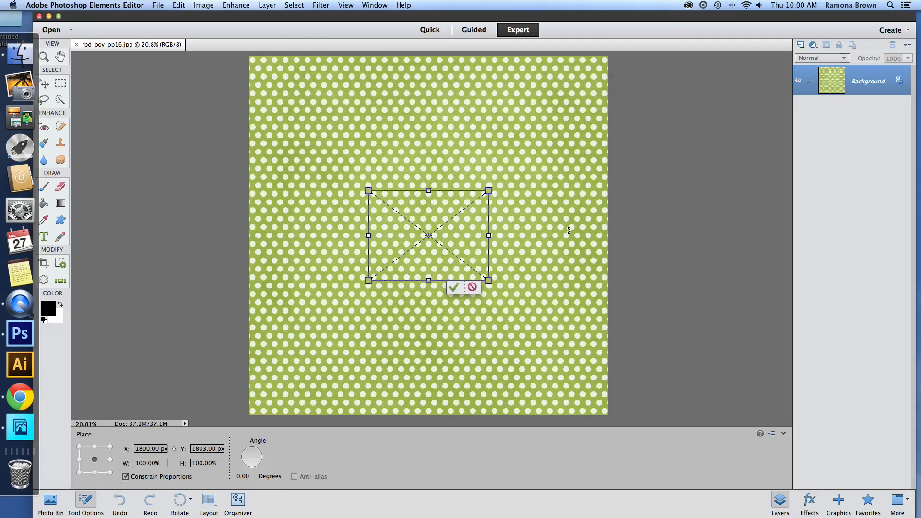
pyautogui.click(454, 286)
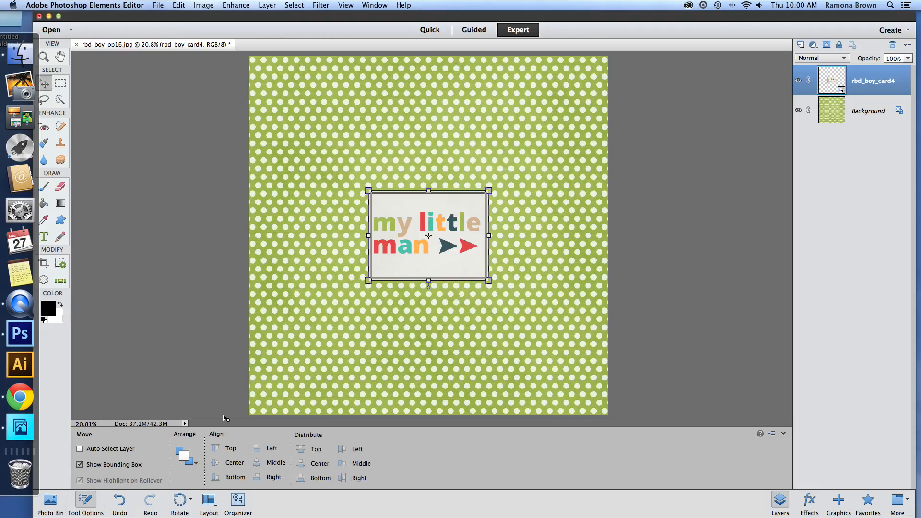
# Hide the bounding box and move the card up into the upper half of the paper.
pyautogui.click(81, 465)
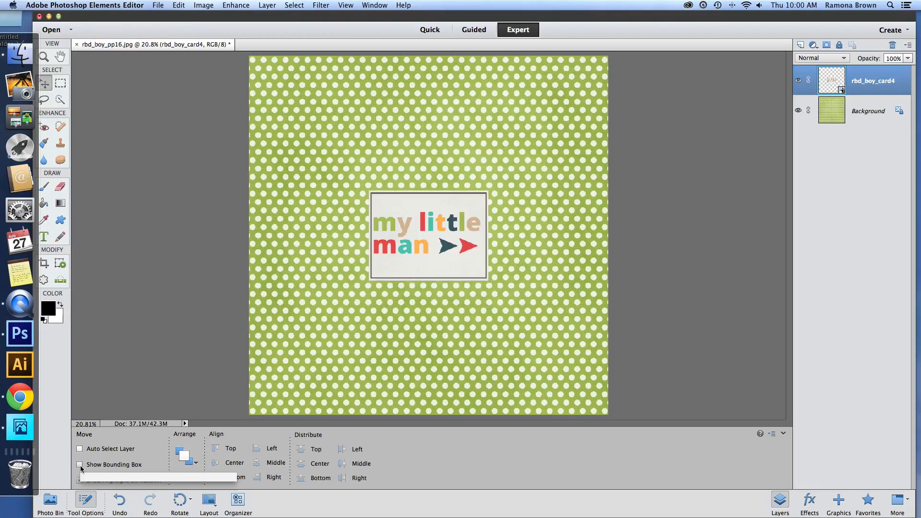
pyautogui.moveTo(422, 267); pyautogui.dragTo(424, 208)
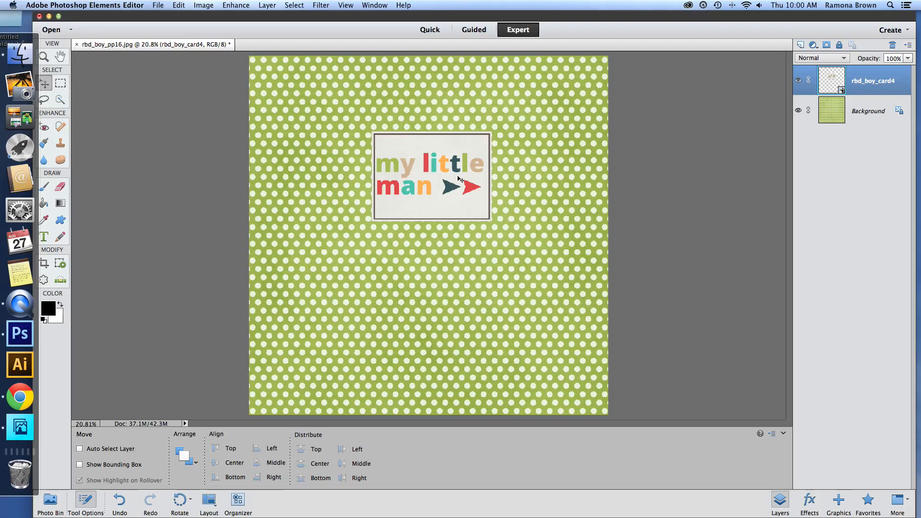
pyautogui.moveTo(436, 165); pyautogui.dragTo(441, 164)
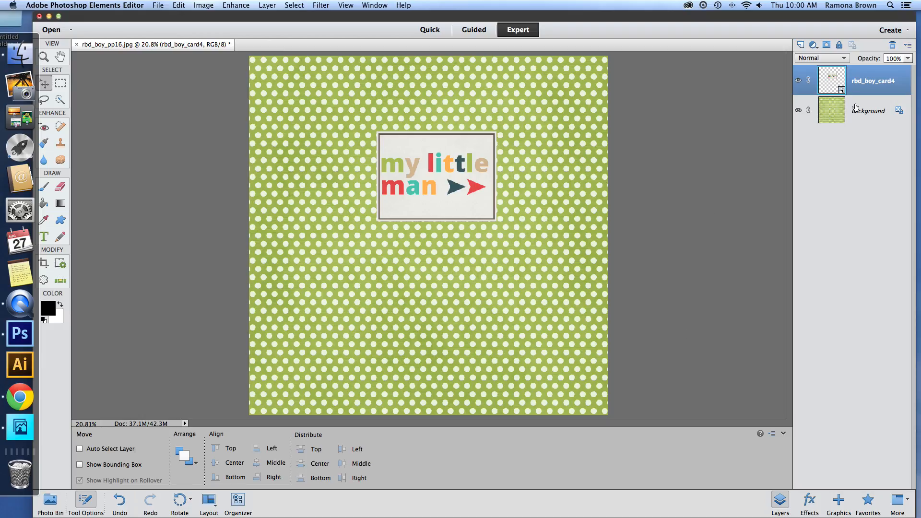
# Display the Drop Shadows collection of layer styles for the card.
pyautogui.click(808, 501)
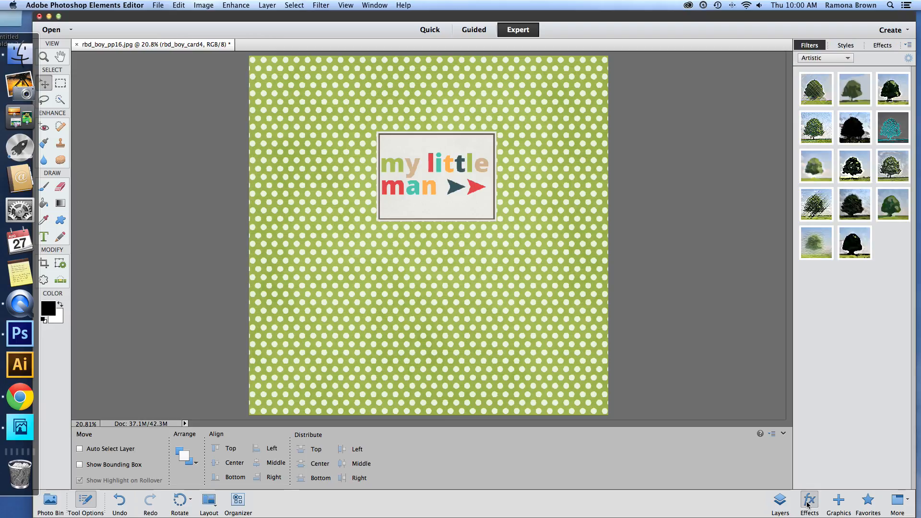
pyautogui.click(844, 45)
pyautogui.click(847, 58)
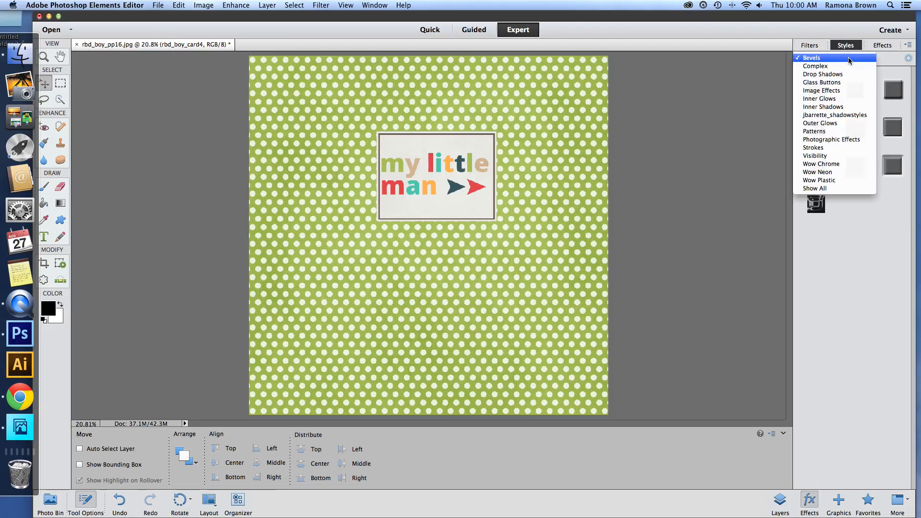
pyautogui.click(842, 75)
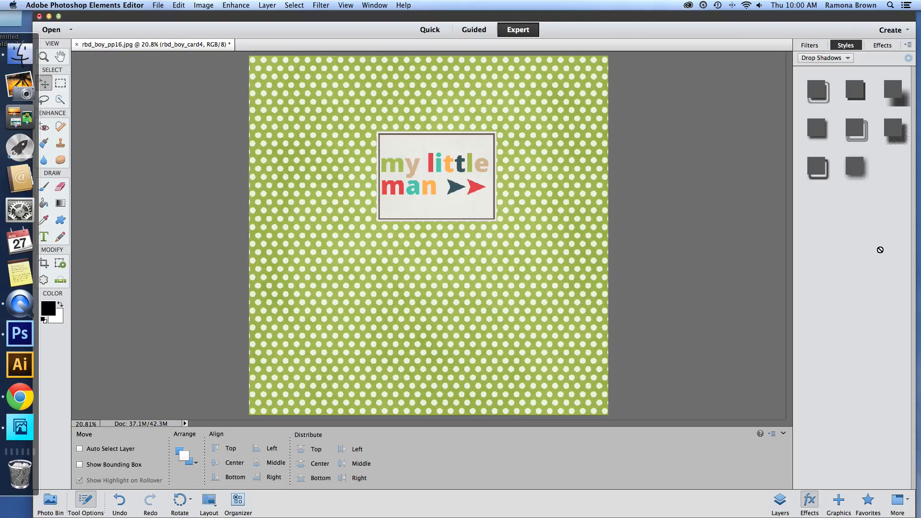
# Try several preset drop shadows on the card in turn, from Fill/Outline through to Soft Edge.
pyautogui.click(814, 95)
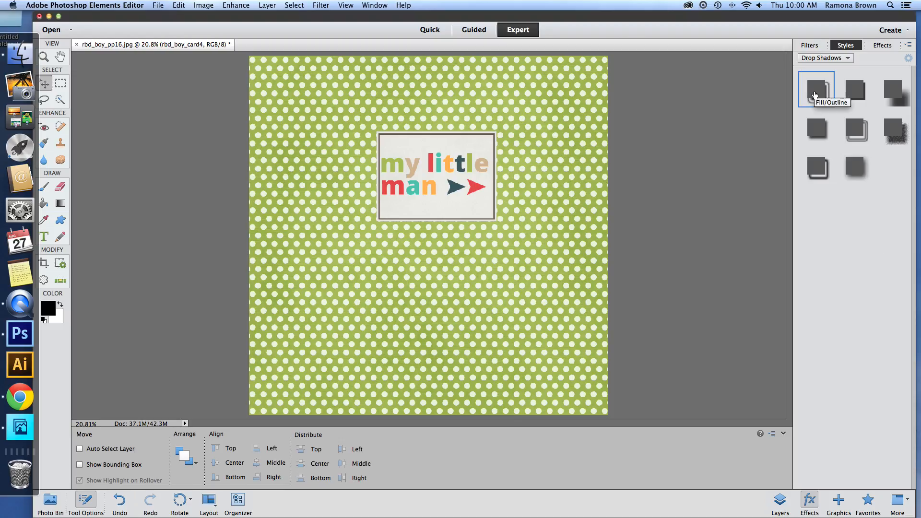
pyautogui.doubleClick(817, 93)
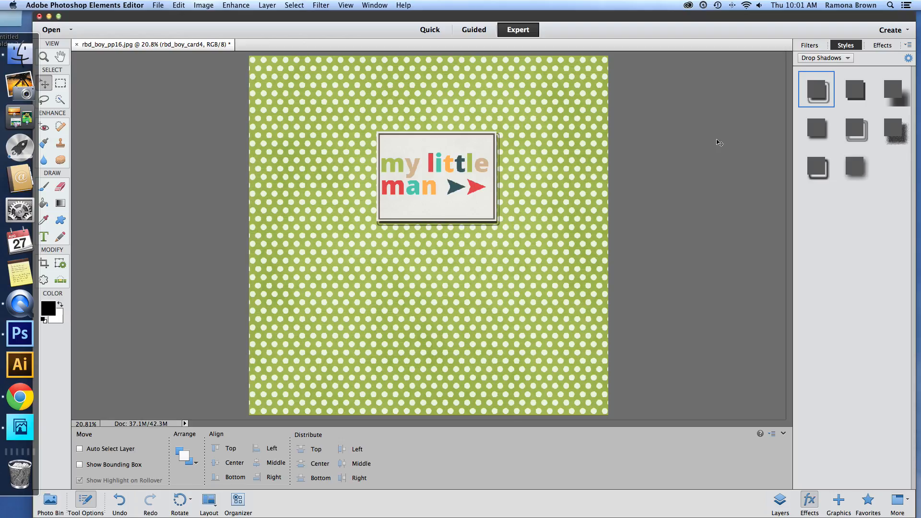
pyautogui.doubleClick(855, 90)
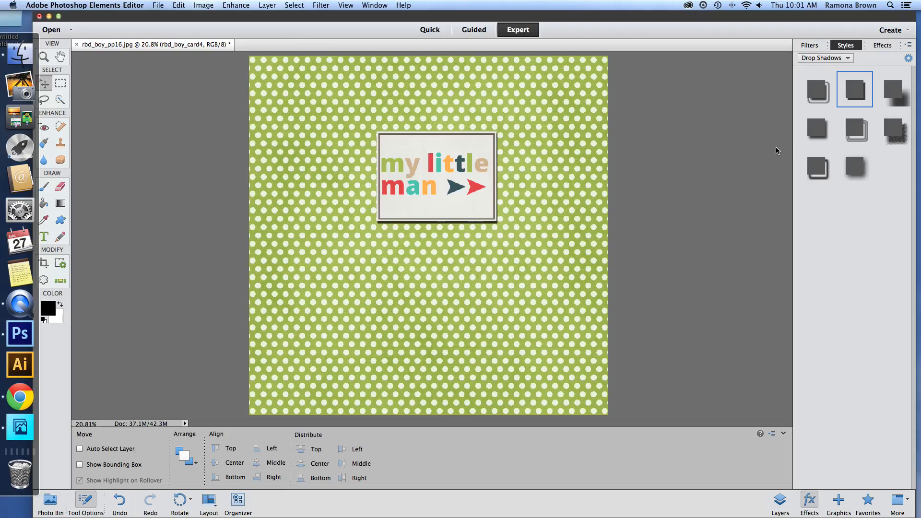
pyautogui.click(890, 92)
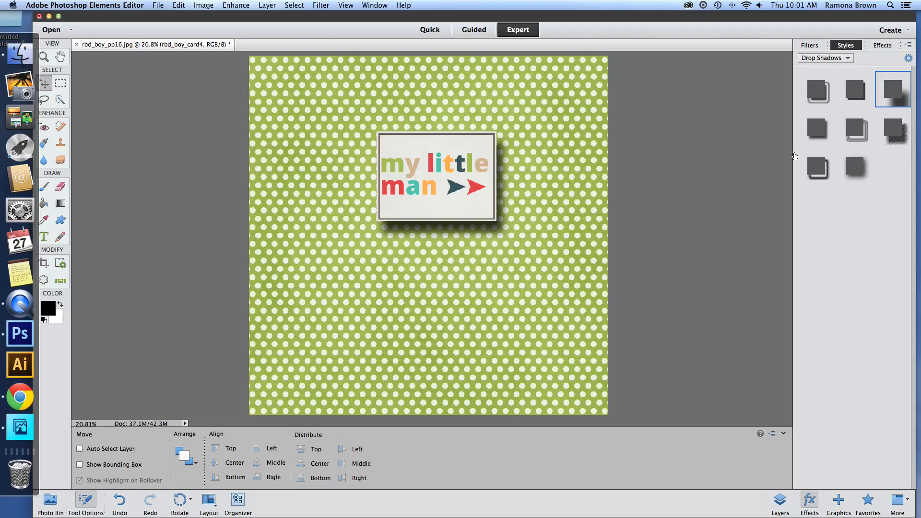
pyautogui.click(821, 132)
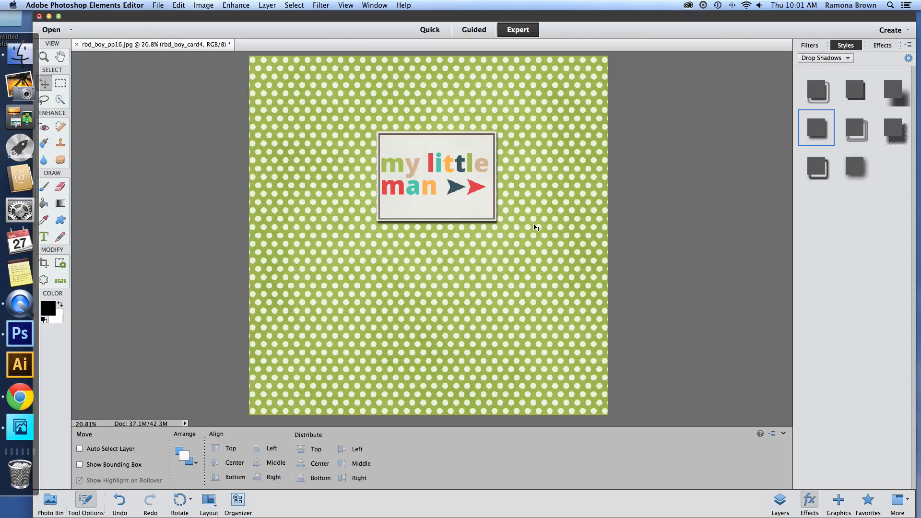
pyautogui.click(892, 131)
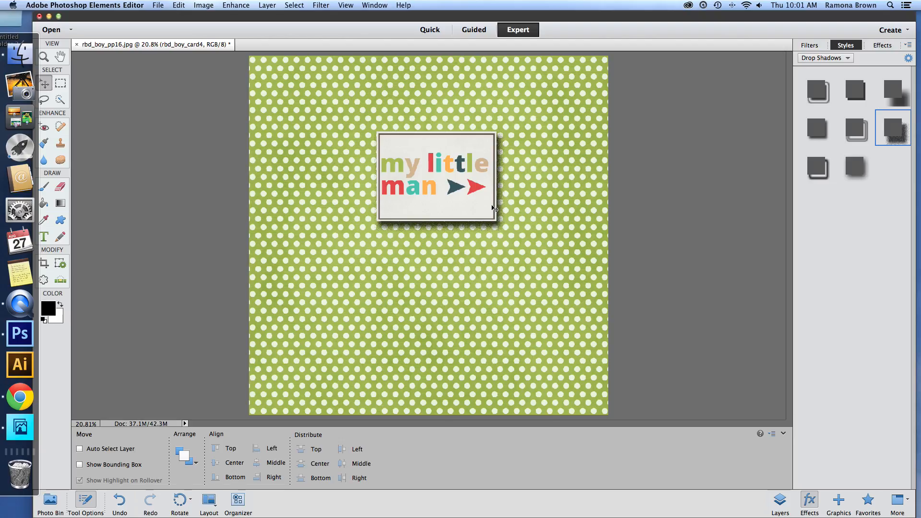
pyautogui.click(850, 167)
pyautogui.click(815, 167)
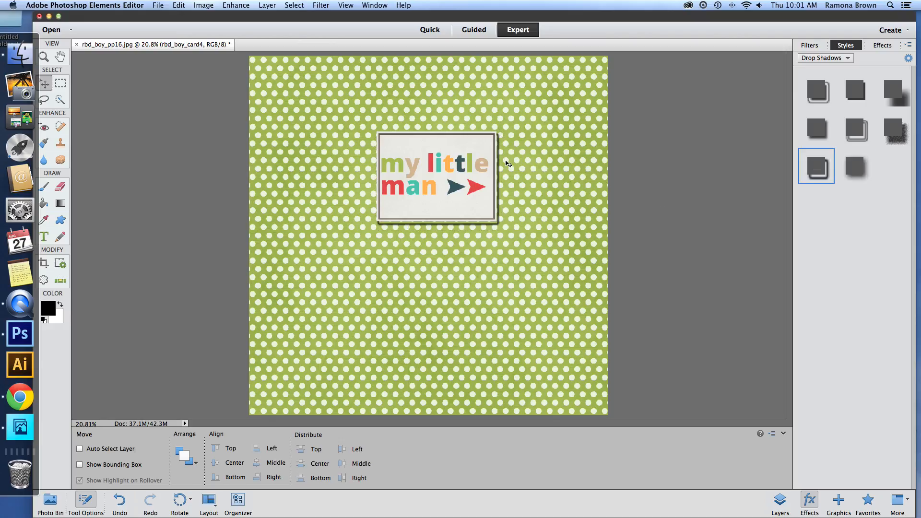
pyautogui.click(859, 170)
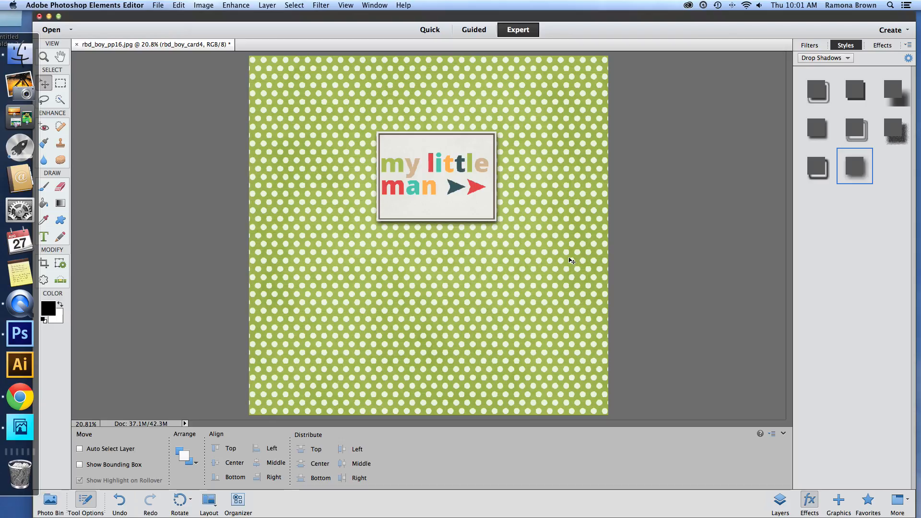
# Examine the style settings of the card's Soft Edge shadow and close them without changes.
pyautogui.rightClick(857, 167)
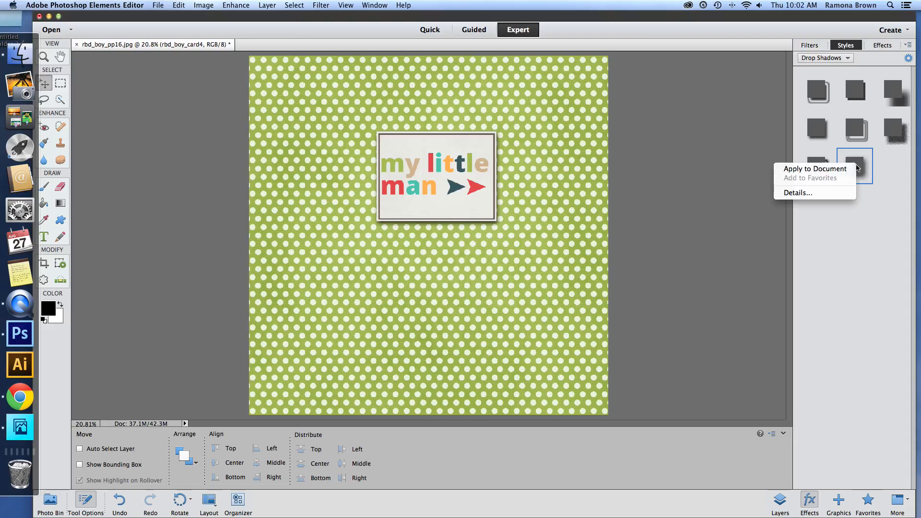
pyautogui.click(855, 207)
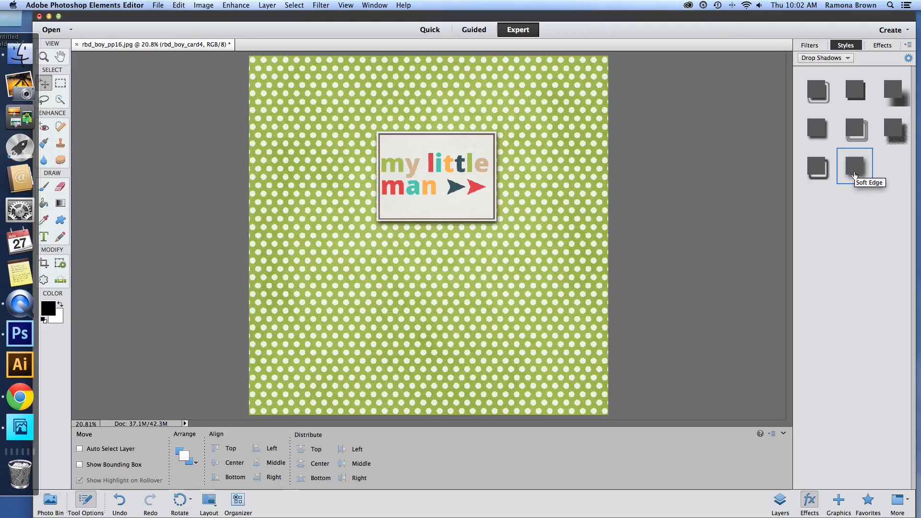
pyautogui.moveTo(854, 175); pyautogui.dragTo(856, 209)
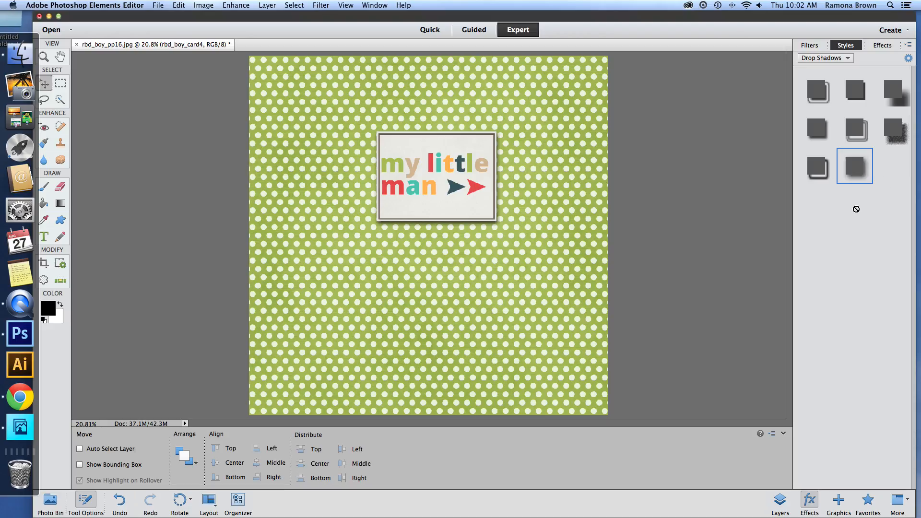
pyautogui.click(908, 58)
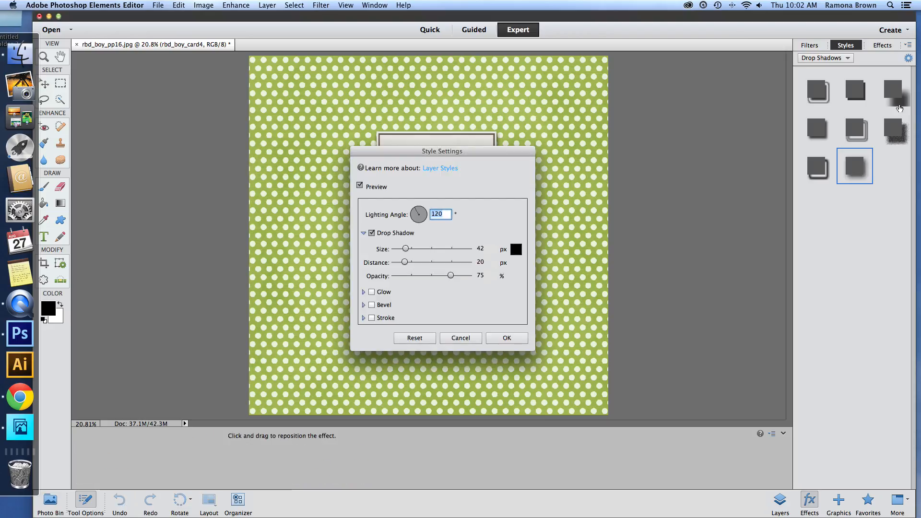
pyautogui.moveTo(469, 155); pyautogui.dragTo(673, 82)
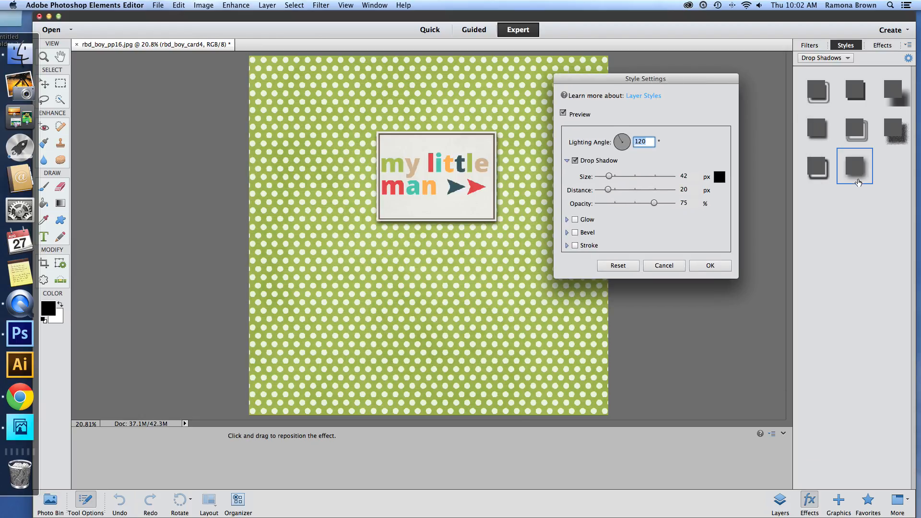
pyautogui.click(663, 267)
# Apply the fourth Drop Shadows preset to the card and set its lighting angle to -45°.
pyautogui.click(817, 130)
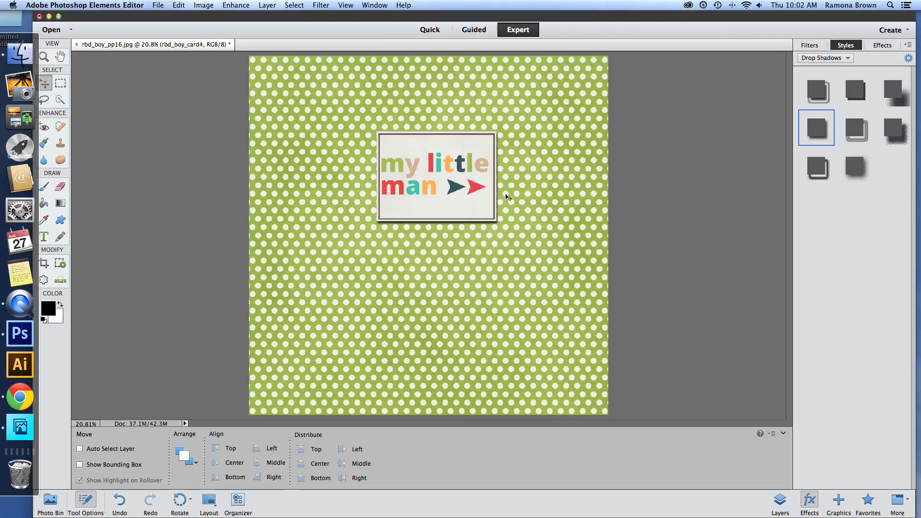
pyautogui.click(907, 58)
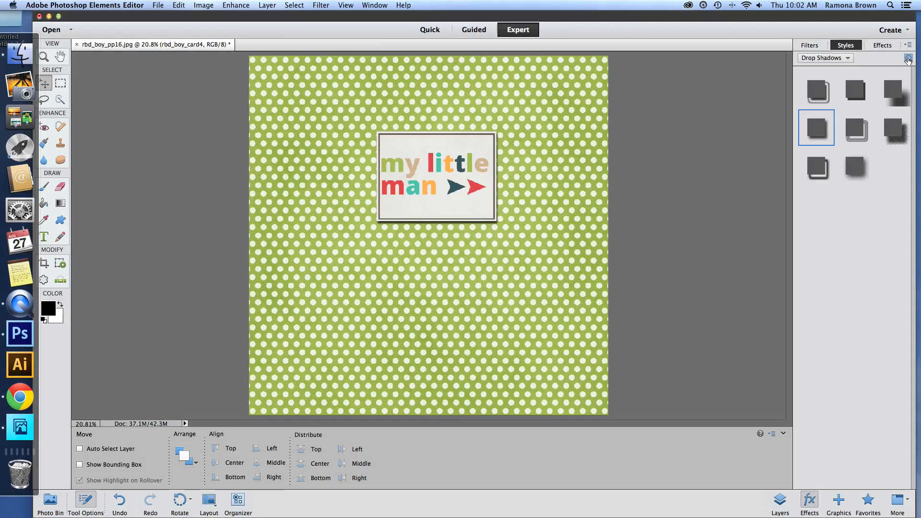
pyautogui.moveTo(692, 81); pyautogui.dragTo(722, 116)
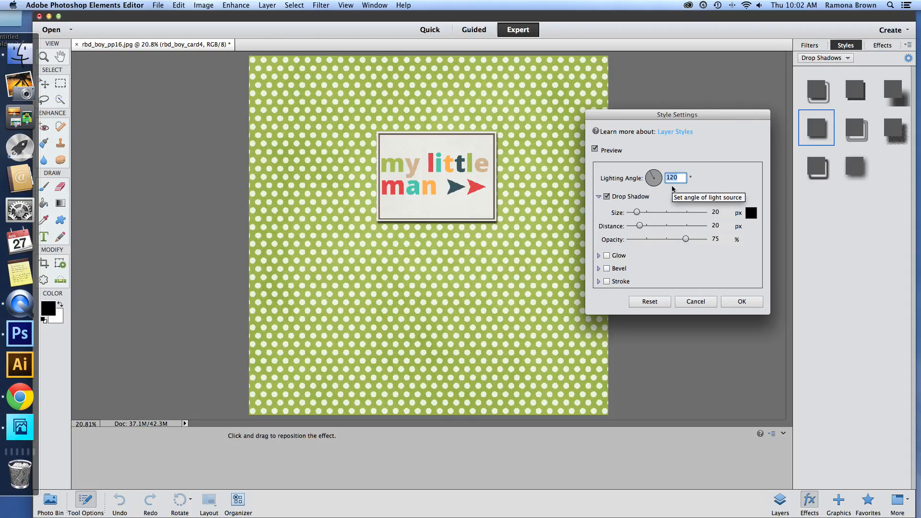
pyautogui.write('-45')
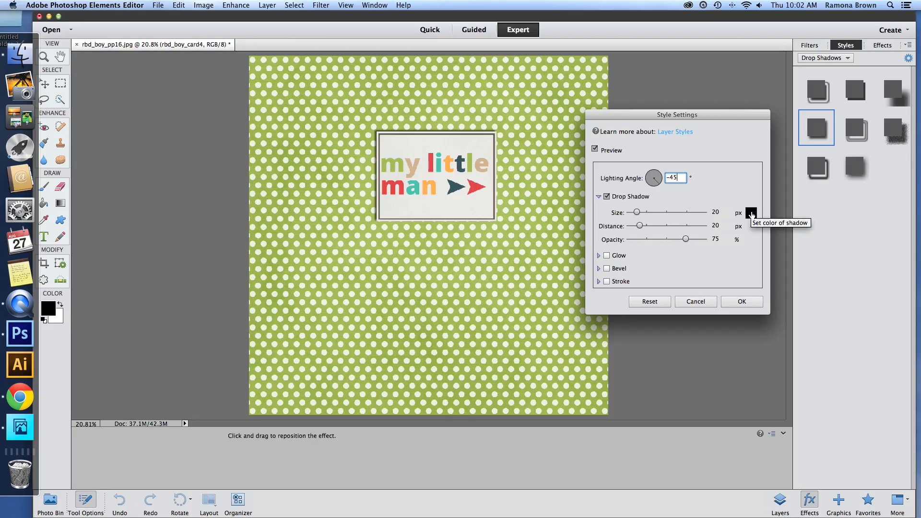
# Recolour the card's shadow with a green sampled from the paper, darkened slightly to 95aa41.
pyautogui.click(751, 214)
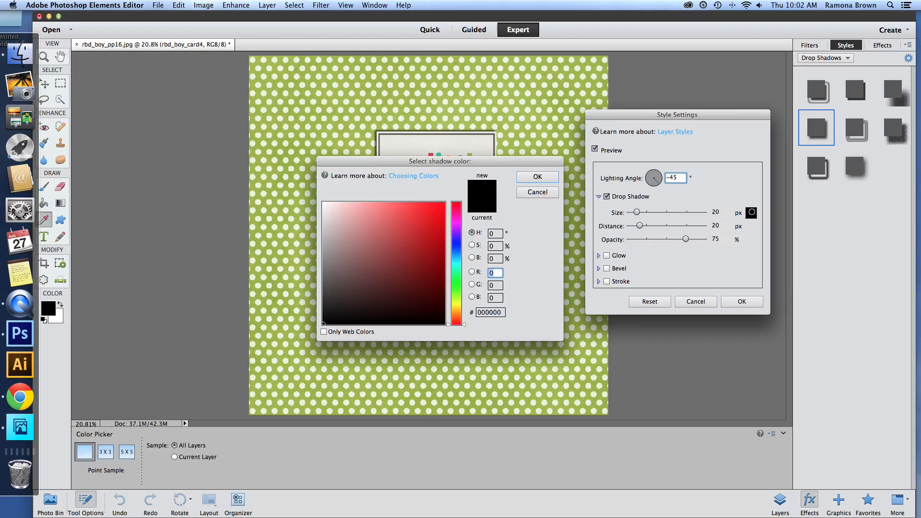
pyautogui.click(506, 131)
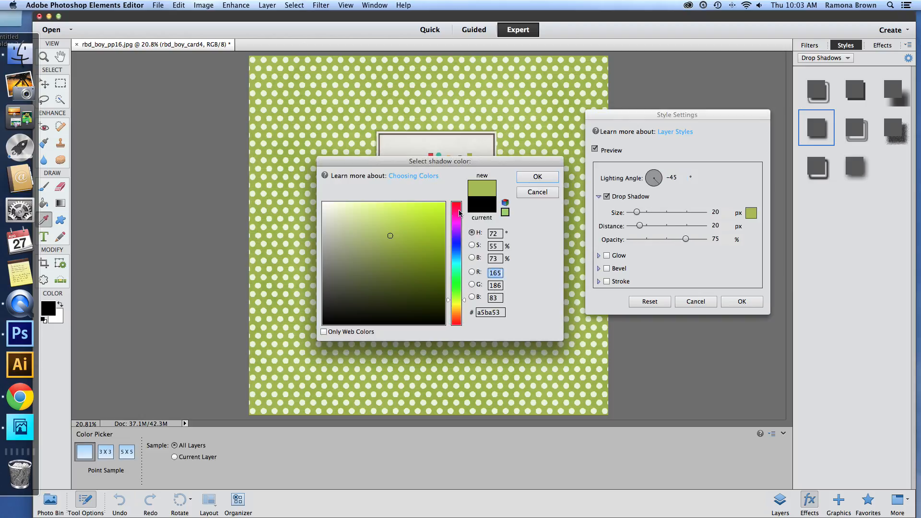
pyautogui.click(398, 243)
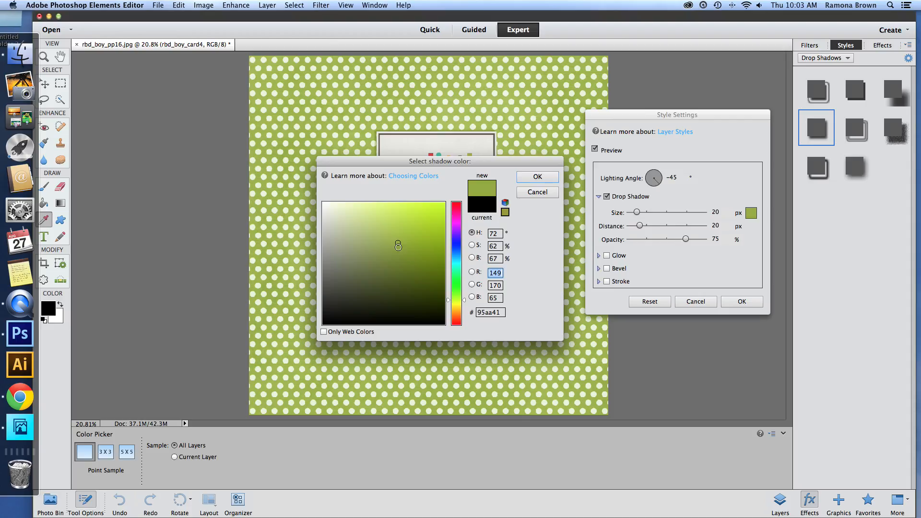
pyautogui.click(526, 177)
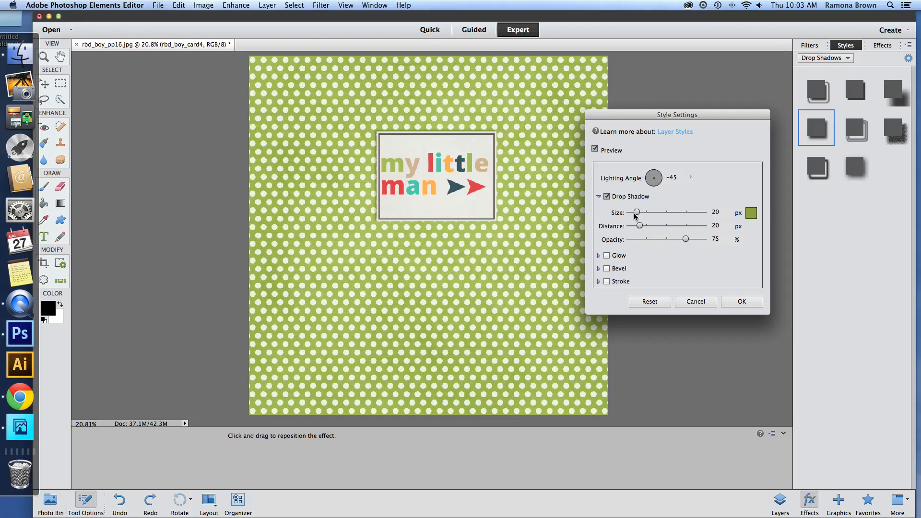
# Set the card shadow's size to 18 px and distance to 14 px, increase its opacity, and accept the style settings.
pyautogui.moveTo(634, 212); pyautogui.dragTo(655, 216)
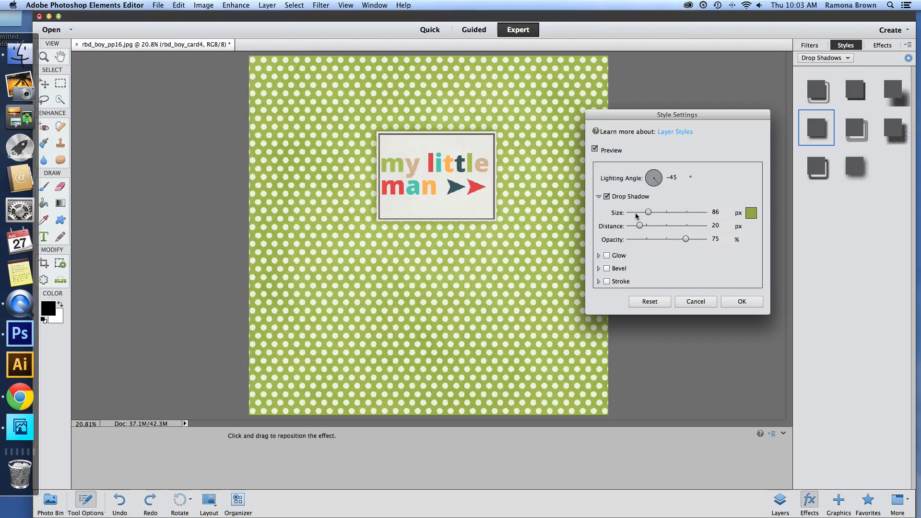
pyautogui.click(638, 216)
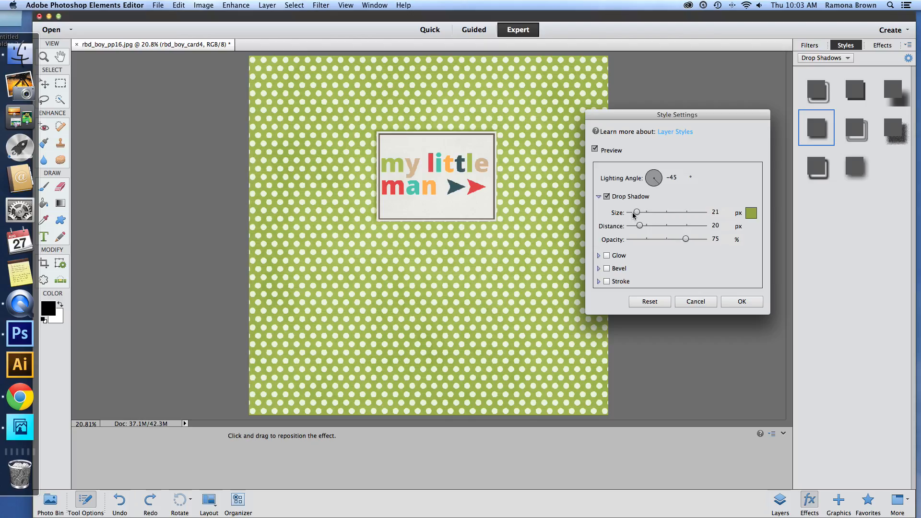
pyautogui.moveTo(635, 216); pyautogui.dragTo(633, 215)
pyautogui.moveTo(635, 225)
pyautogui.mouseDown()
pyautogui.moveTo(641, 213)
pyautogui.moveTo(638, 229)
pyautogui.mouseUp()
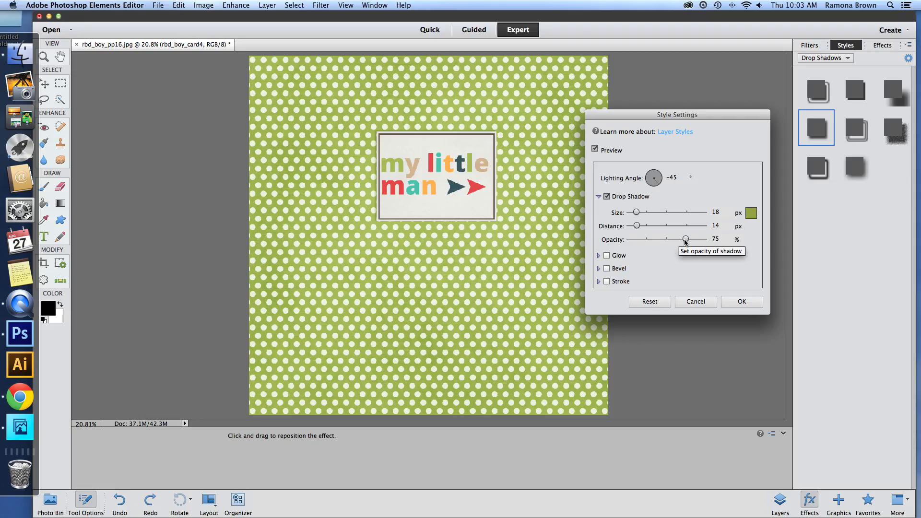
pyautogui.moveTo(685, 240)
pyautogui.mouseDown()
pyautogui.moveTo(643, 241)
pyautogui.moveTo(698, 243)
pyautogui.mouseUp()
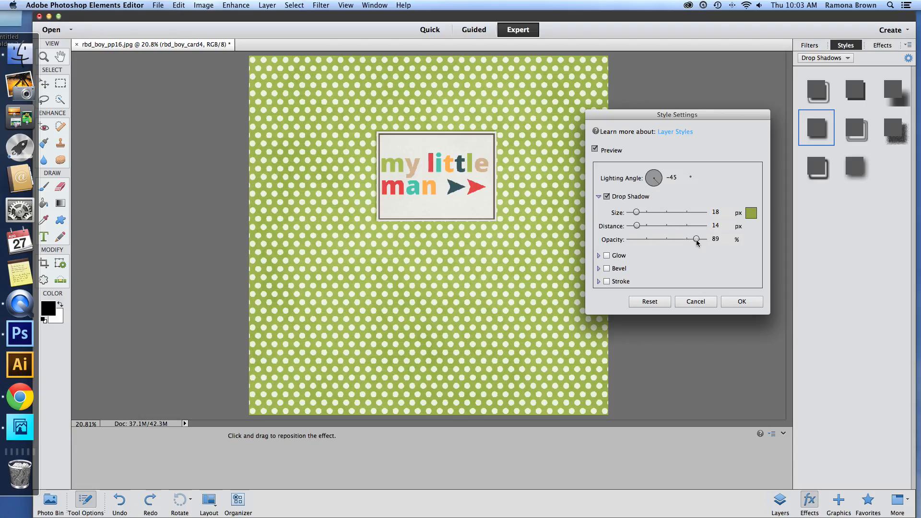
pyautogui.click(692, 241)
pyautogui.click(746, 303)
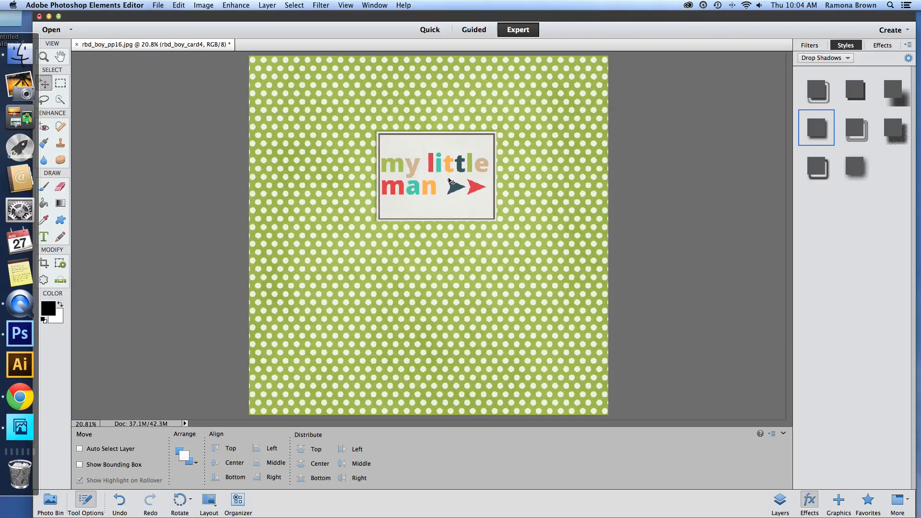
# Move the card slightly down and to the left on the patterned paper.
pyautogui.moveTo(450, 181)
pyautogui.mouseDown()
pyautogui.moveTo(478, 156)
pyautogui.moveTo(464, 127)
pyautogui.moveTo(446, 187)
pyautogui.mouseUp()
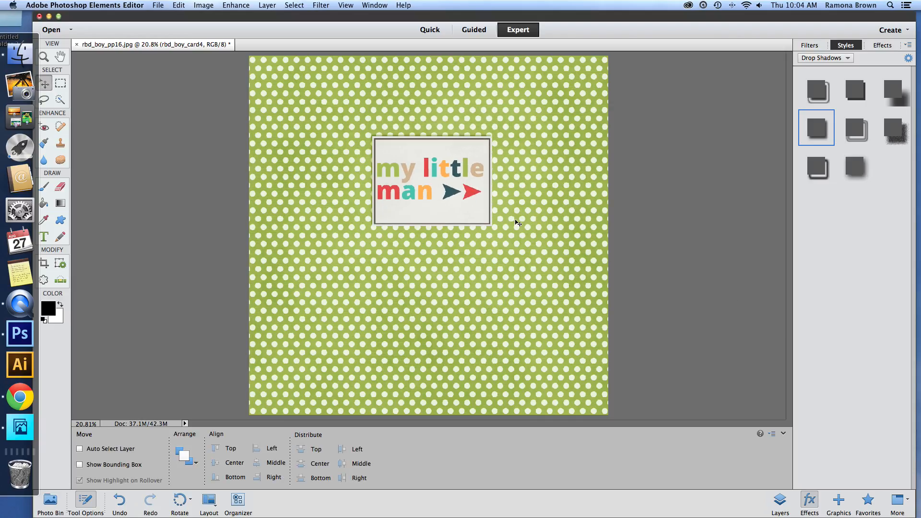